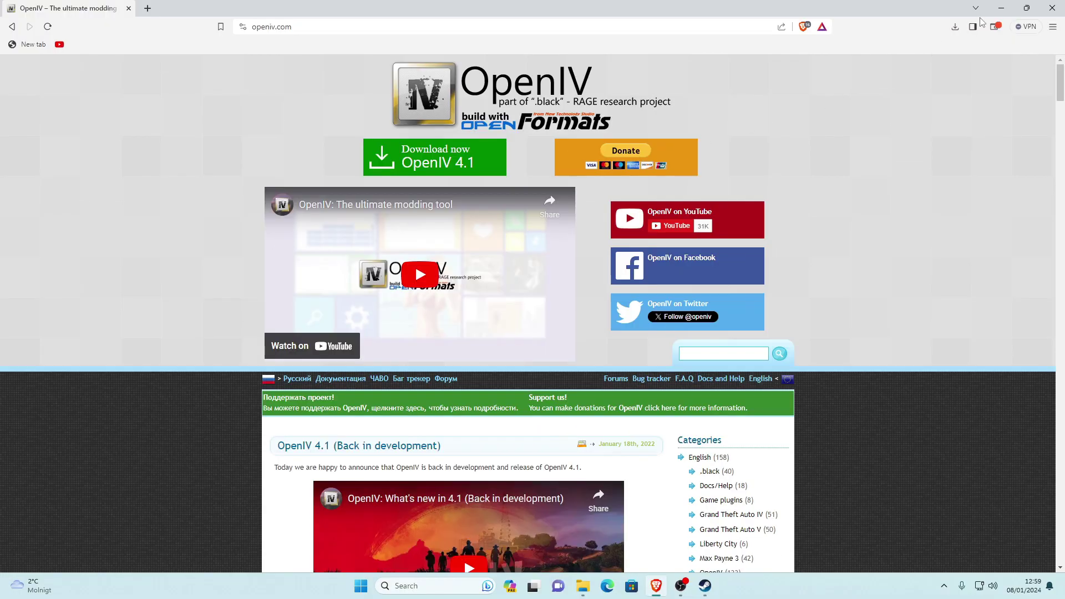
left_click(1002, 9)
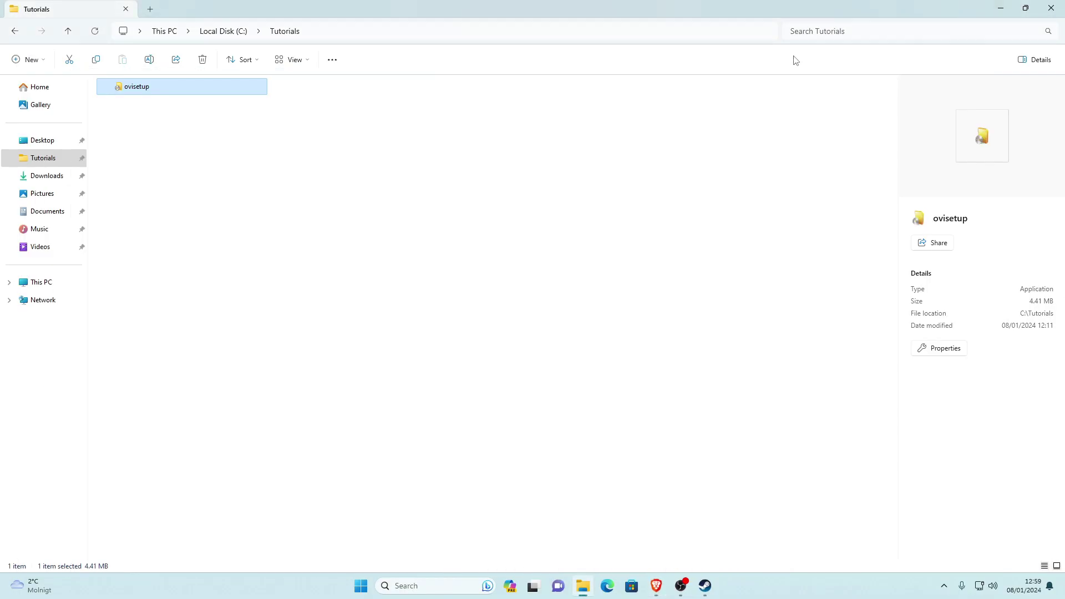
left_click(154, 171)
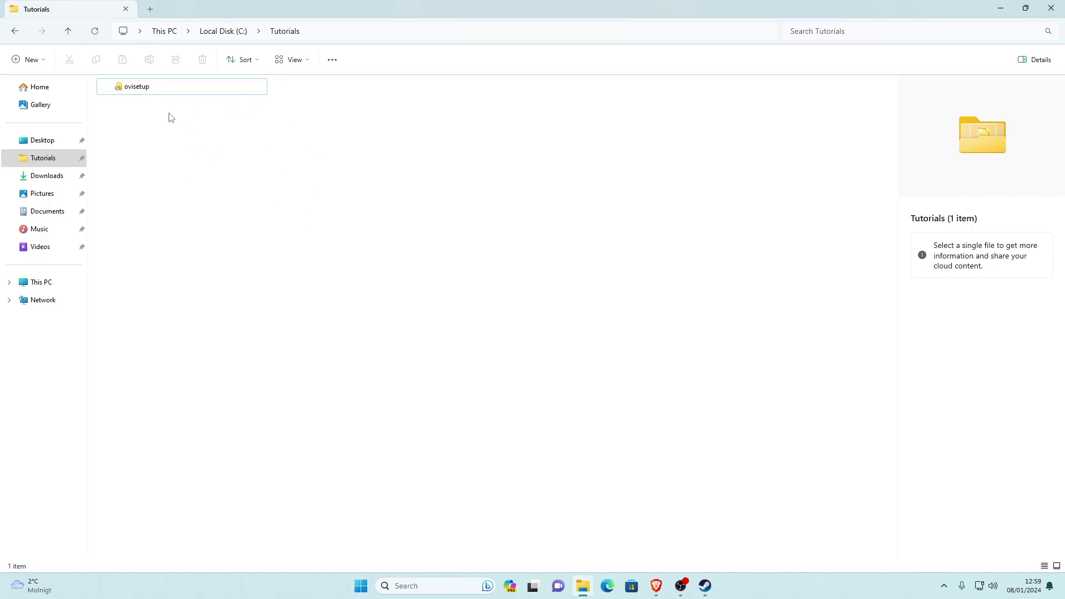
left_click(133, 94)
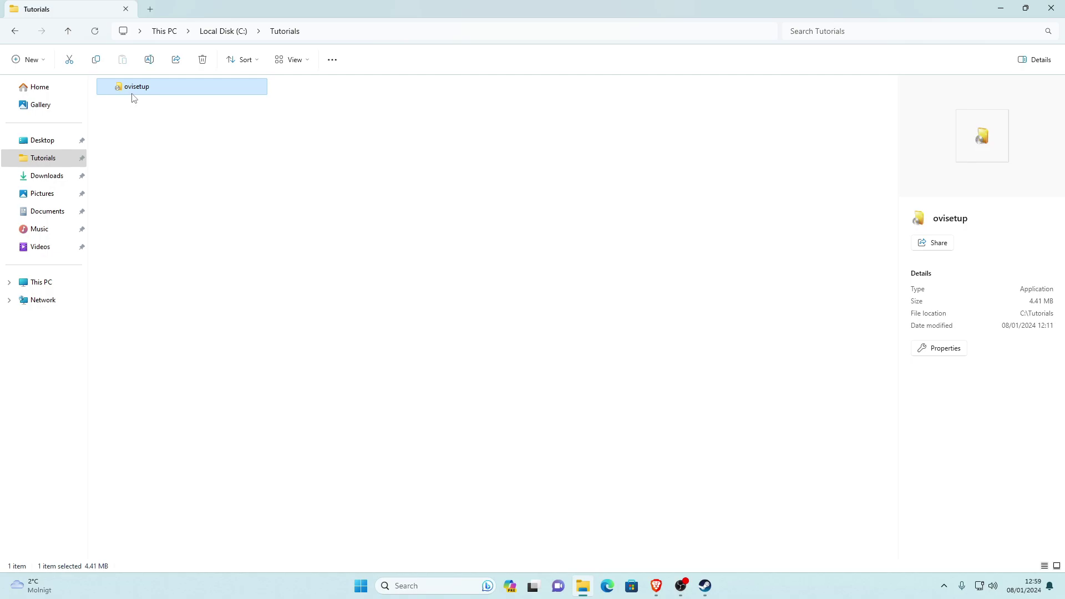
- Launch the OpenIV installer from the ovisetup file
right_click(130, 95)
left_click(145, 128)
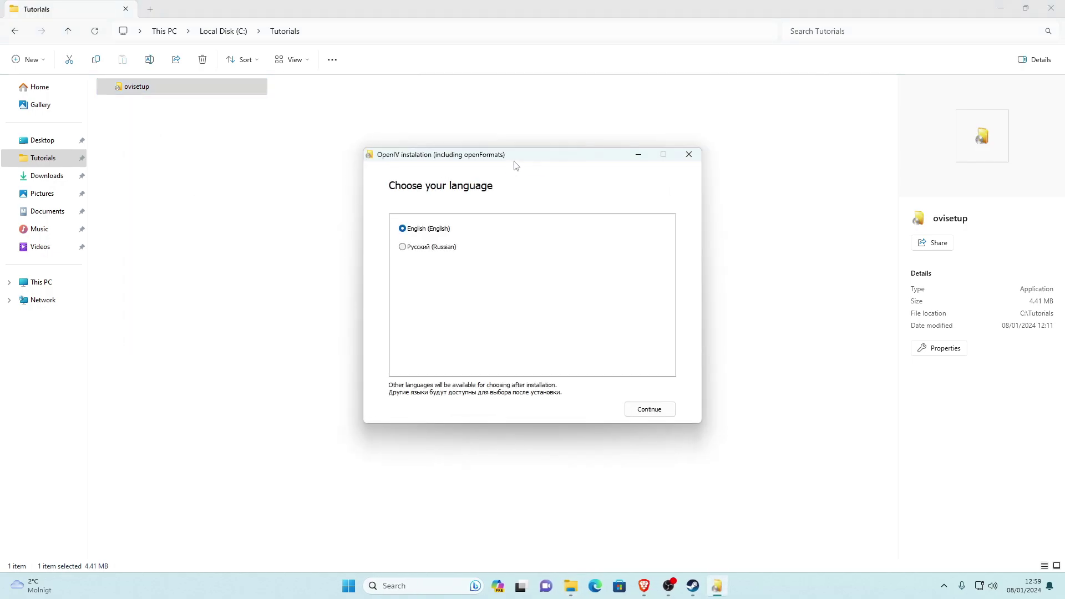
mouse_move(524, 152)
left_mouse_down()
mouse_move(490, 121)
mouse_move(510, 152)
left_mouse_up()
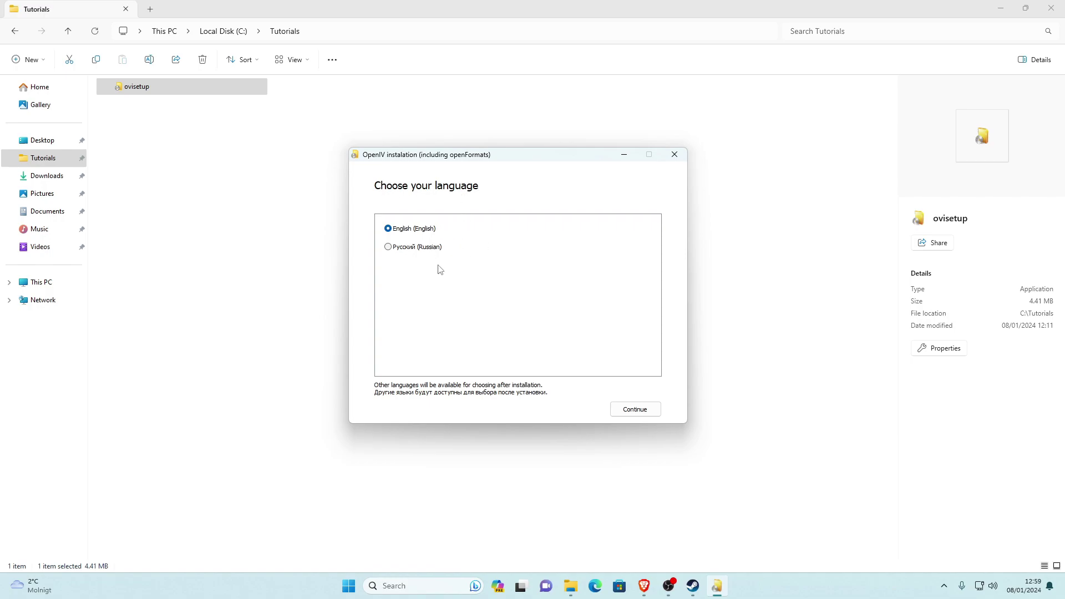
- Keep English as the setup language and accept the software license terms
left_click(635, 410)
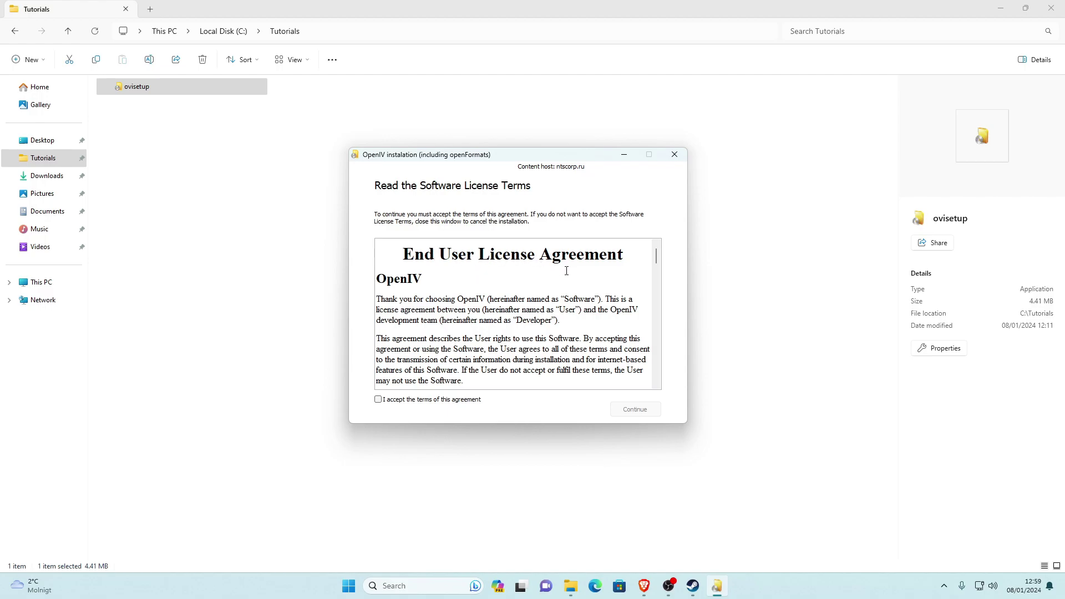
scroll(565, 294, "down", 15)
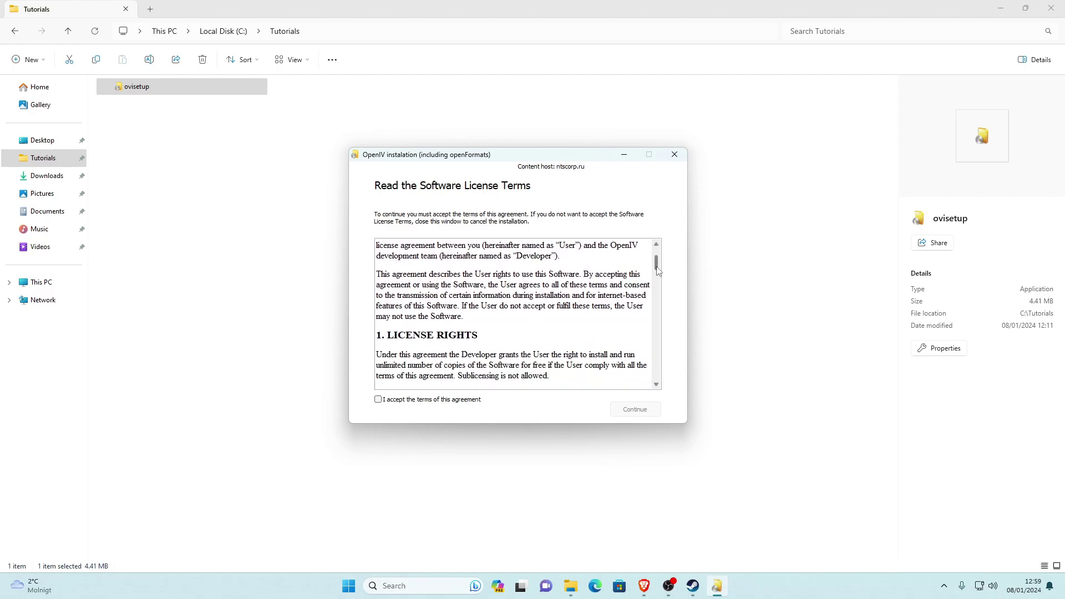
left_click_drag(656, 349, 589, 386)
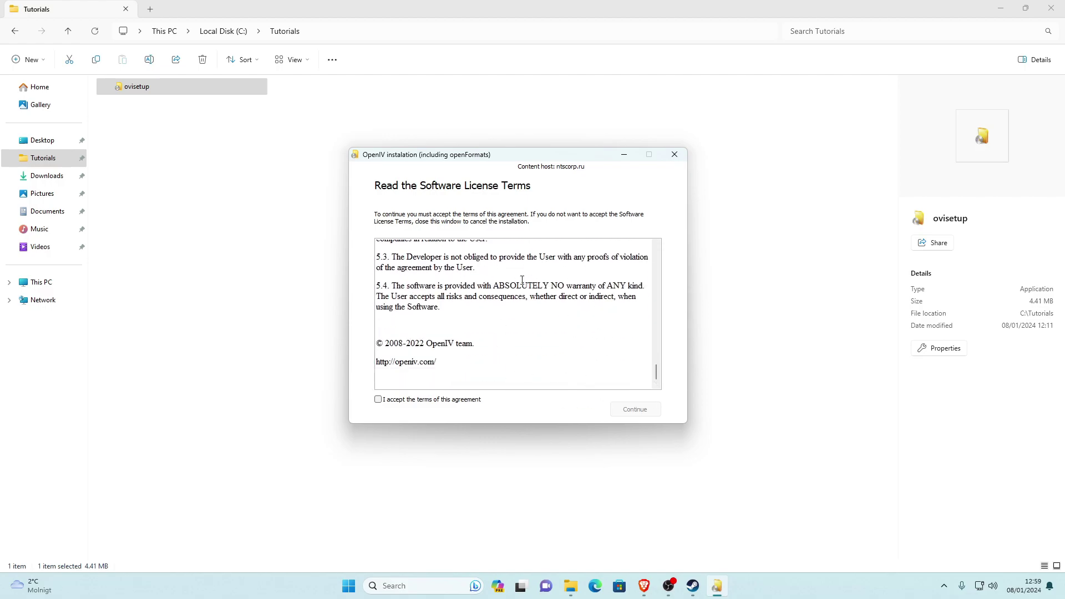
left_click(378, 400)
- Install OpenIV at the default path with a desktop icon, approving the 20.4 Mb download
left_click(638, 411)
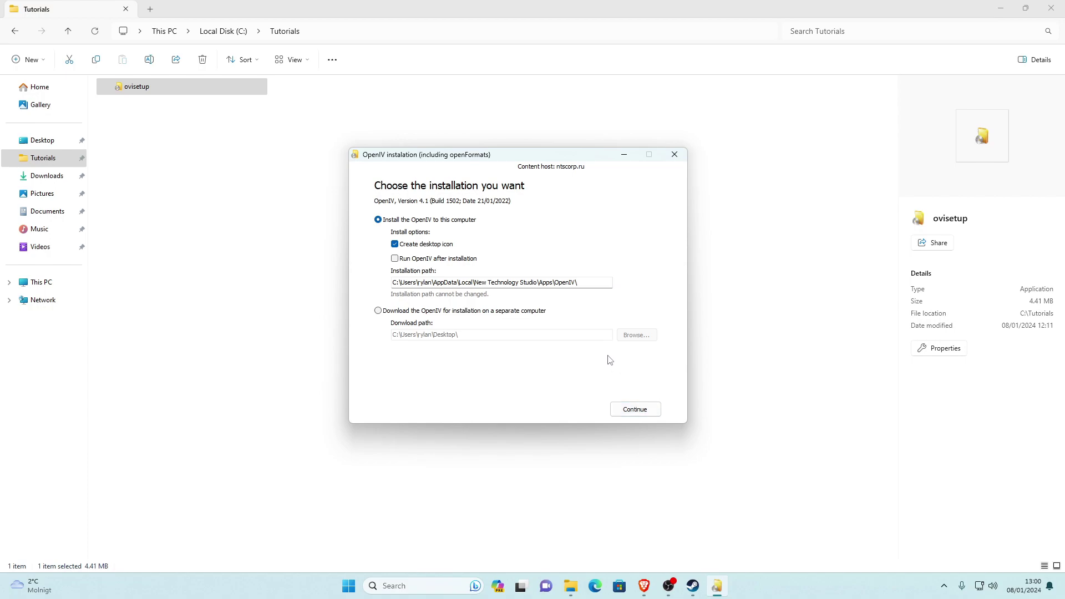
left_click_drag(595, 284, 396, 277)
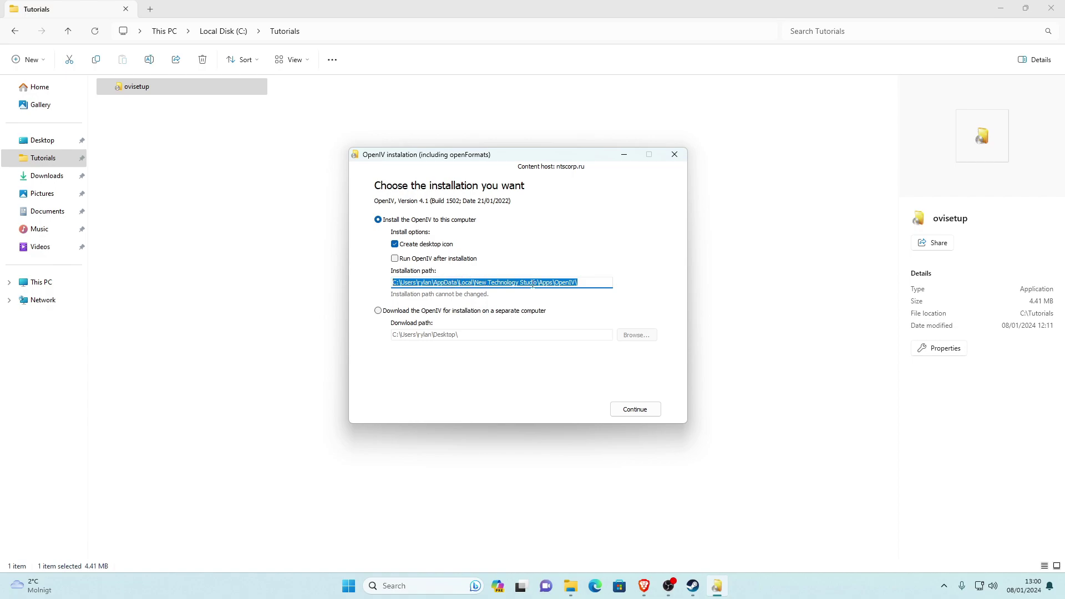
left_click(588, 283)
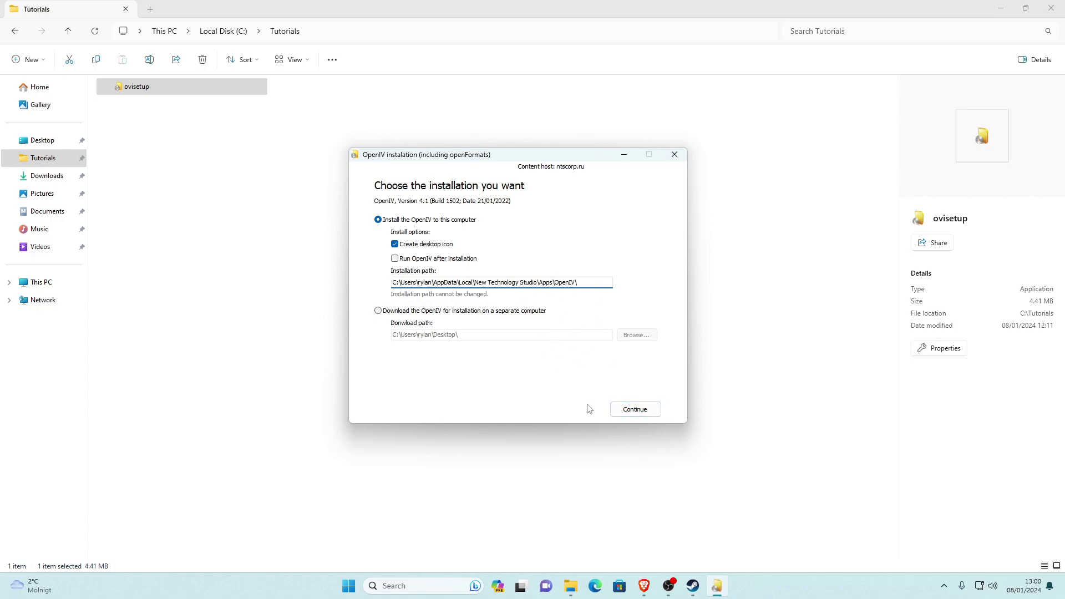
left_click(635, 417)
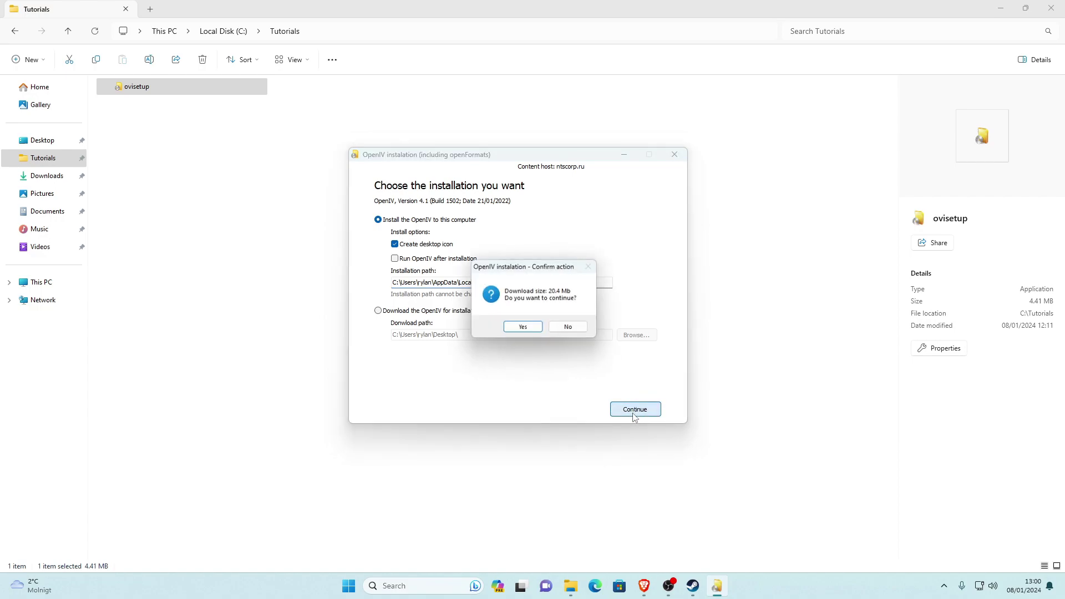
left_click_drag(521, 276, 513, 276)
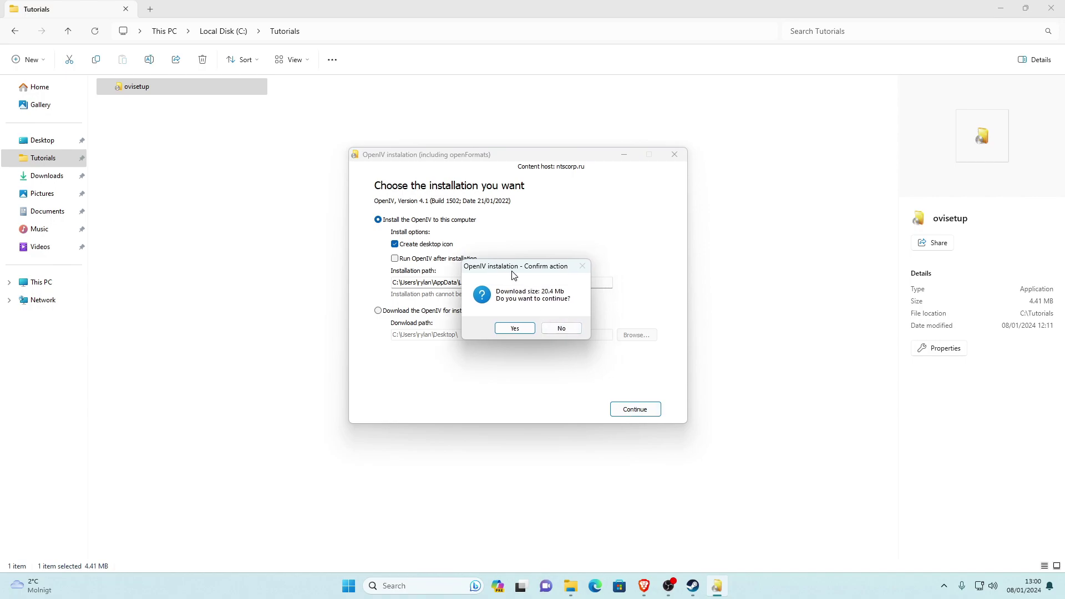
left_click(515, 329)
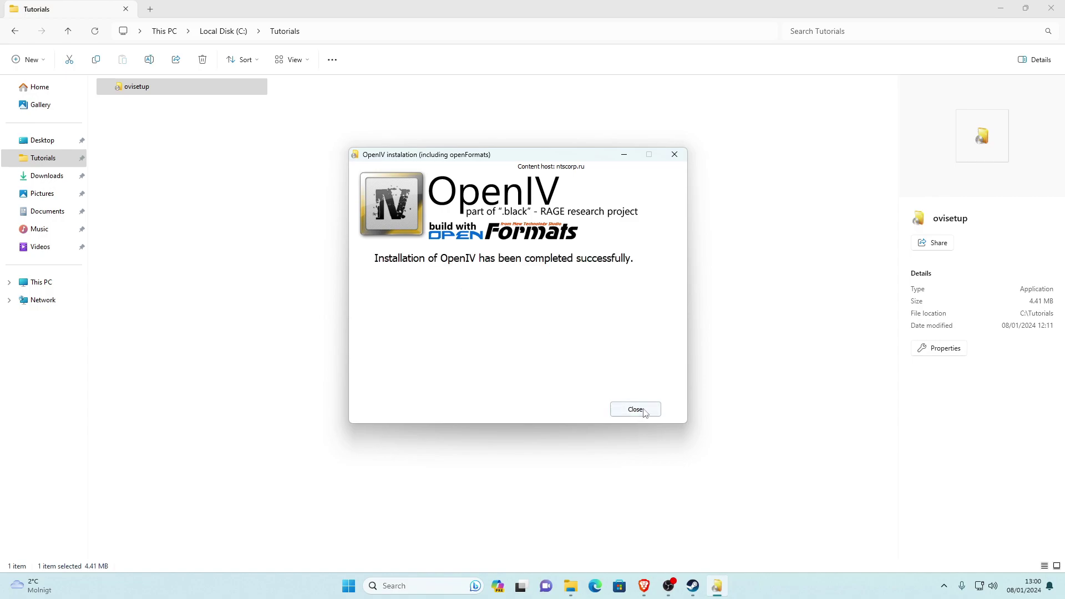
- Close the installer and Explorer, launch OpenIV from its desktop shortcut, and pick GTA V for Windows
left_click(636, 410)
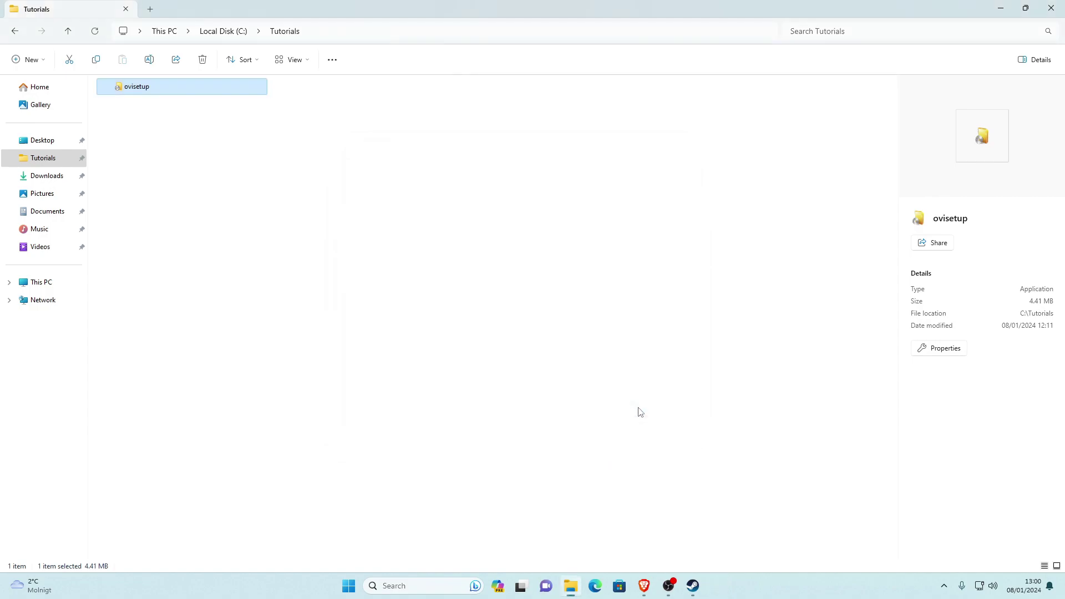
left_click(1050, 9)
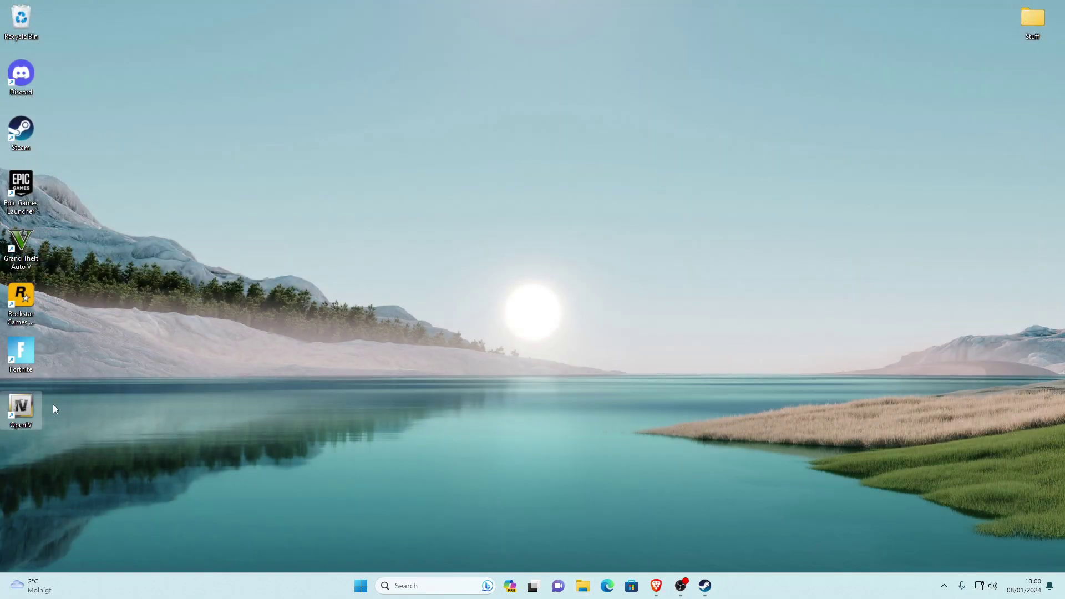
right_click(18, 410)
left_click(64, 173)
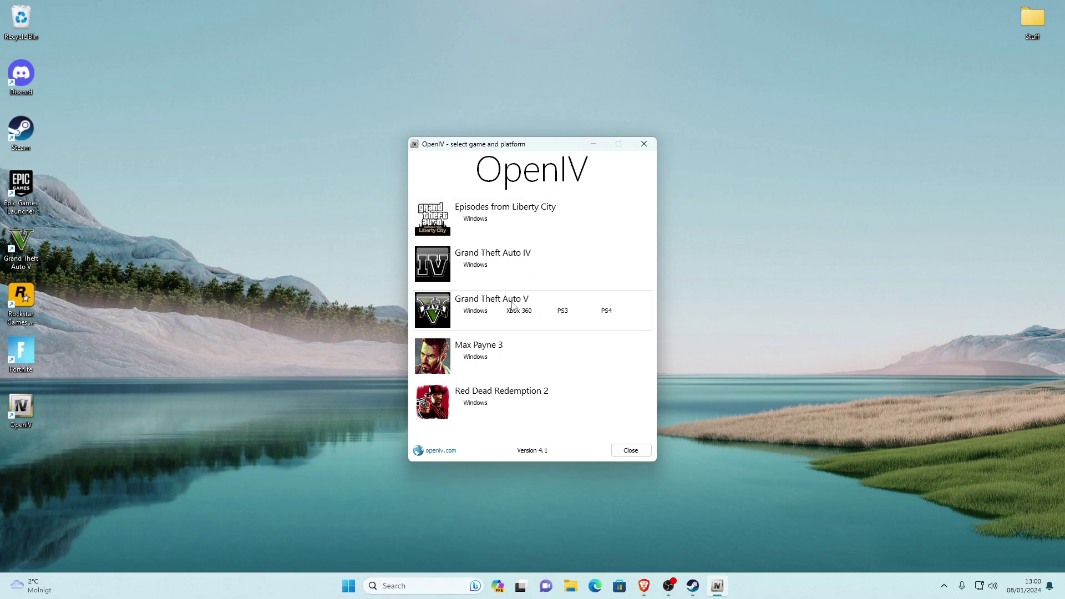
left_click(475, 311)
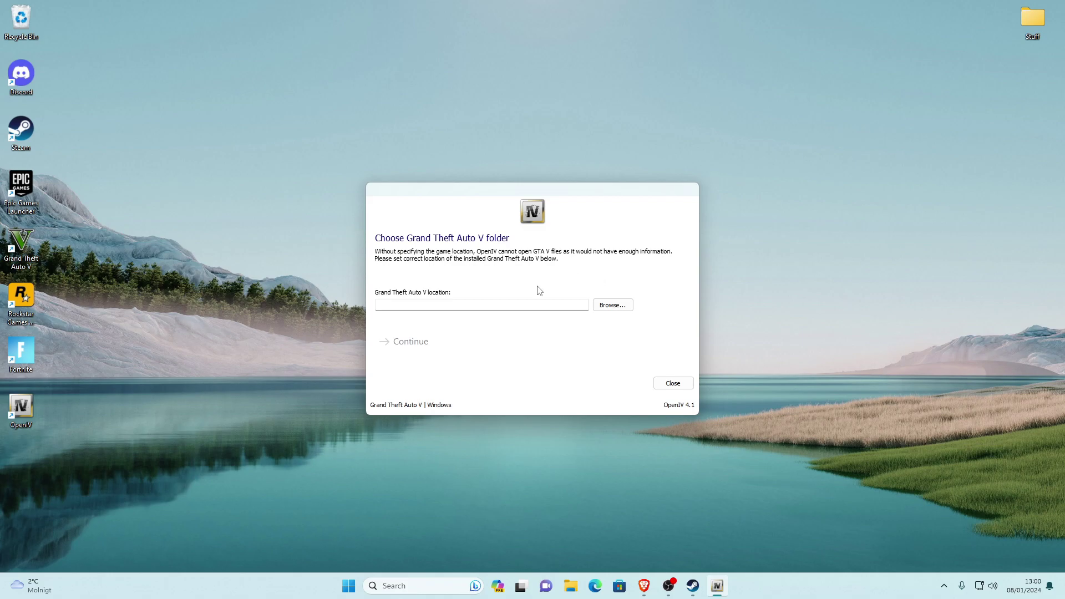
- Browse from This PC into Local Disk (C:) > Program Files (x86) for the game folder
left_click(616, 310)
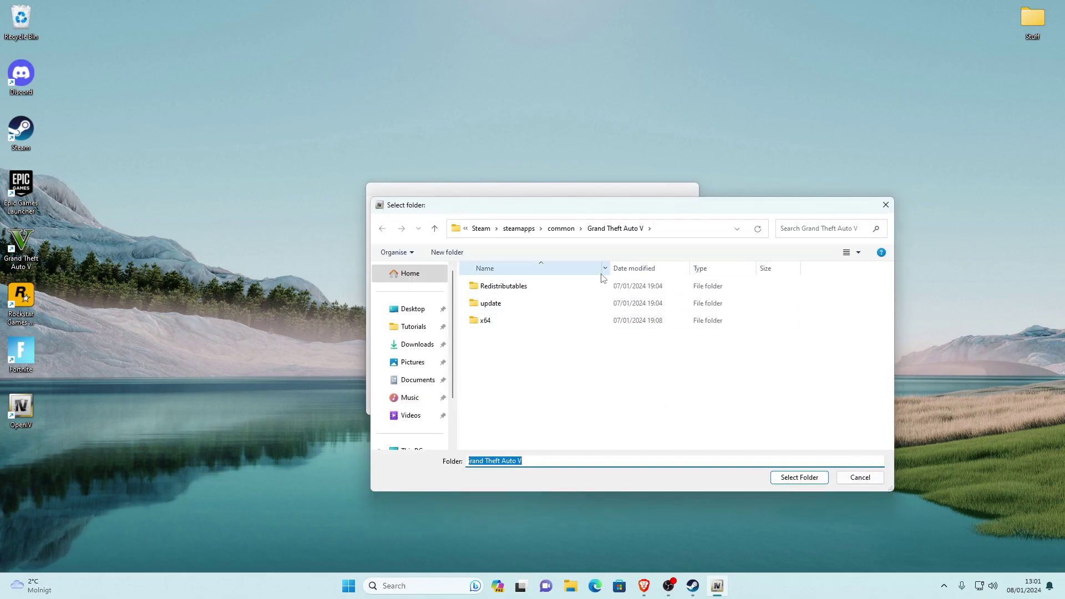
scroll(417, 363, "down", 2)
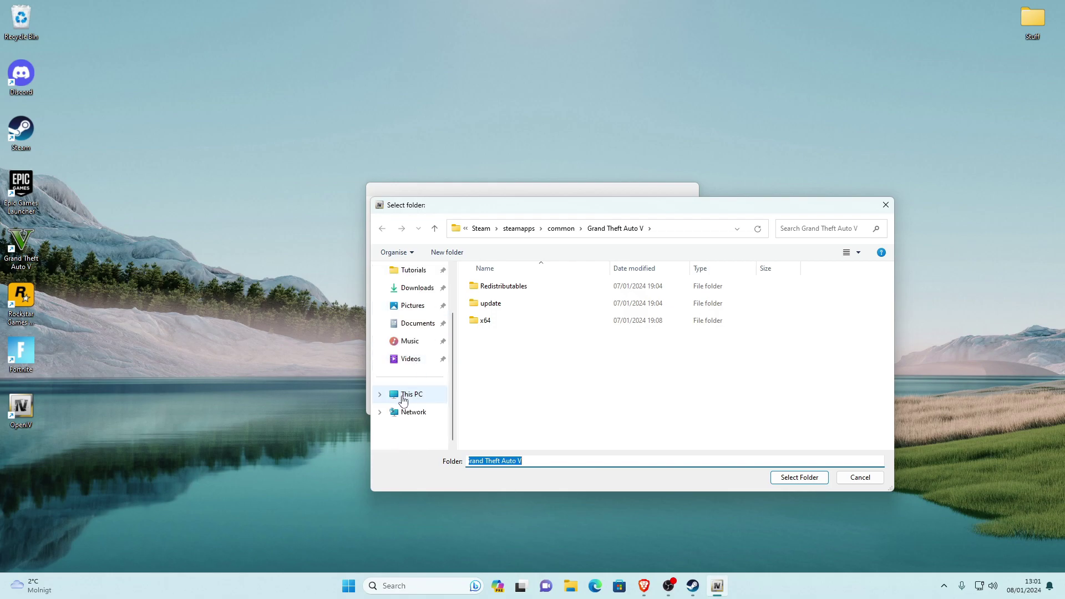
left_click(406, 395)
left_click(515, 294)
double_click(516, 293)
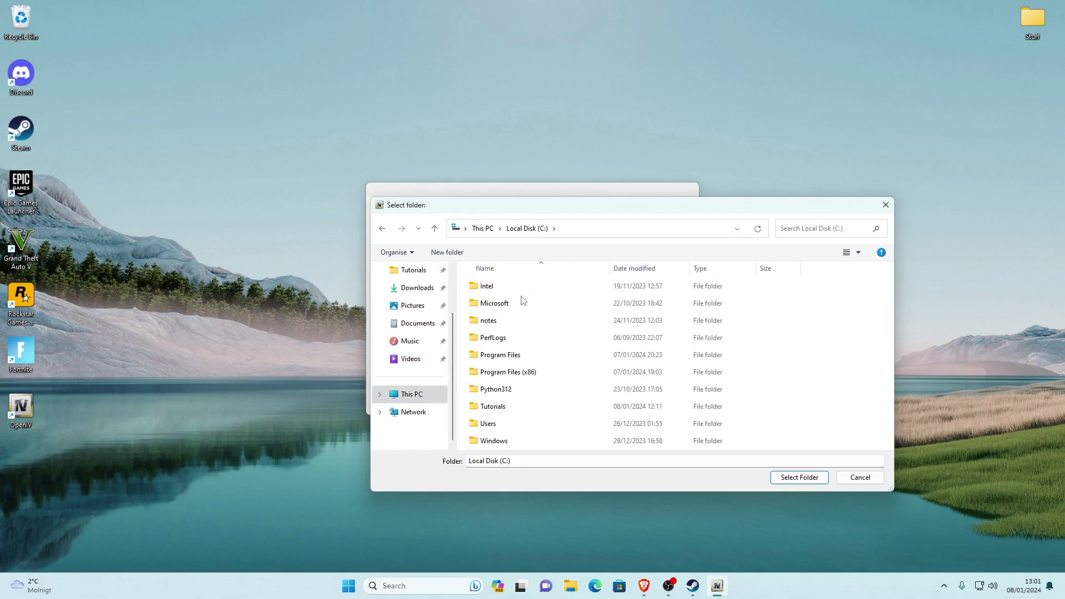
double_click(541, 375)
- Go into Steam > steamapps > common > Grand Theft Auto V and select it as the game folder
scroll(547, 321, "down", 2)
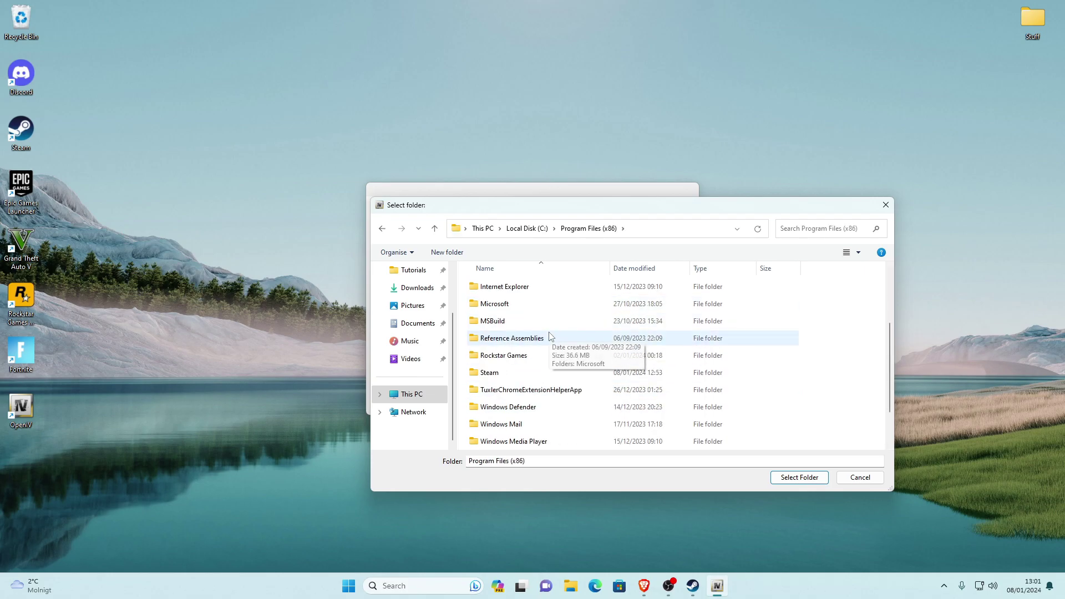
double_click(490, 375)
scroll(504, 366, "down", 3)
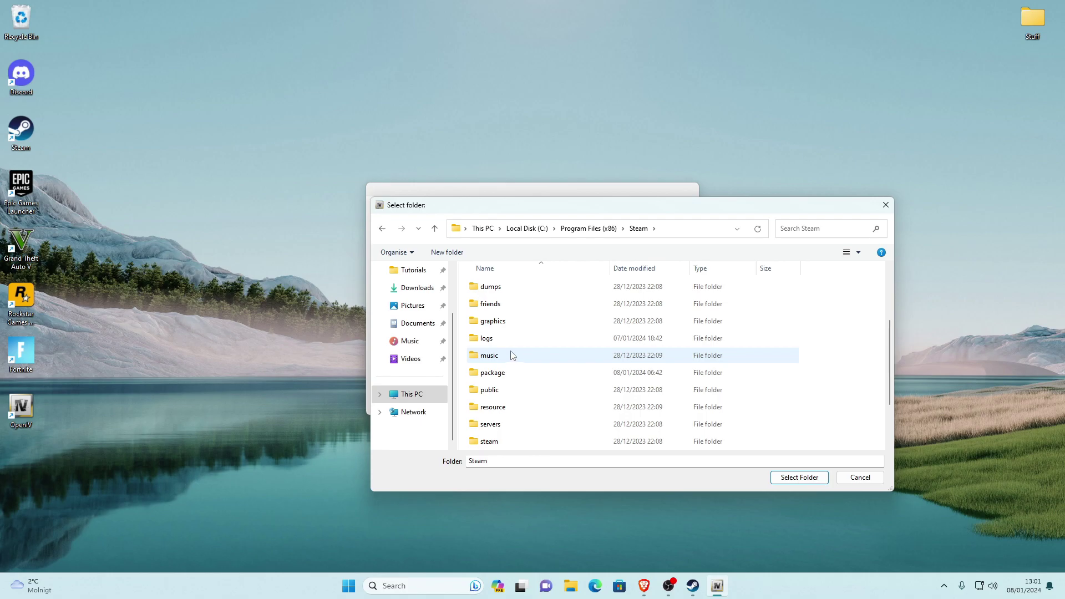
double_click(500, 407)
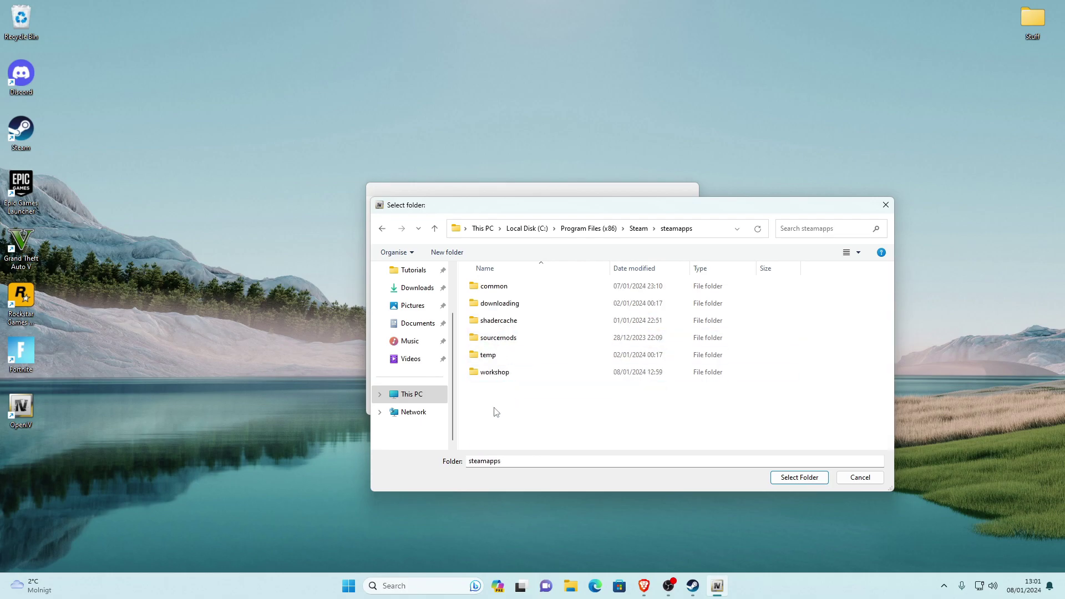
double_click(499, 288)
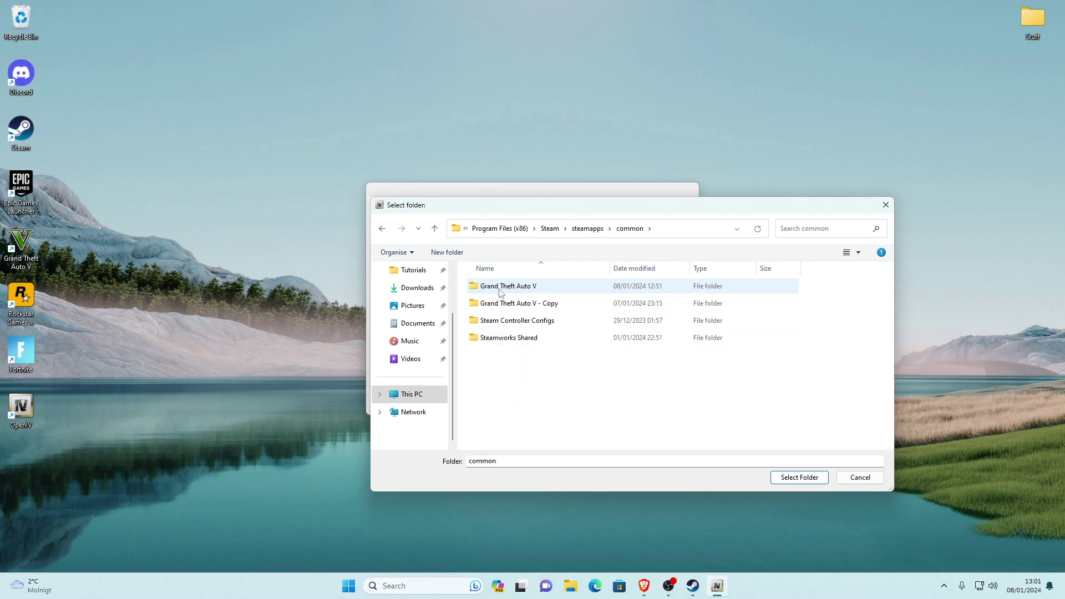
double_click(508, 287)
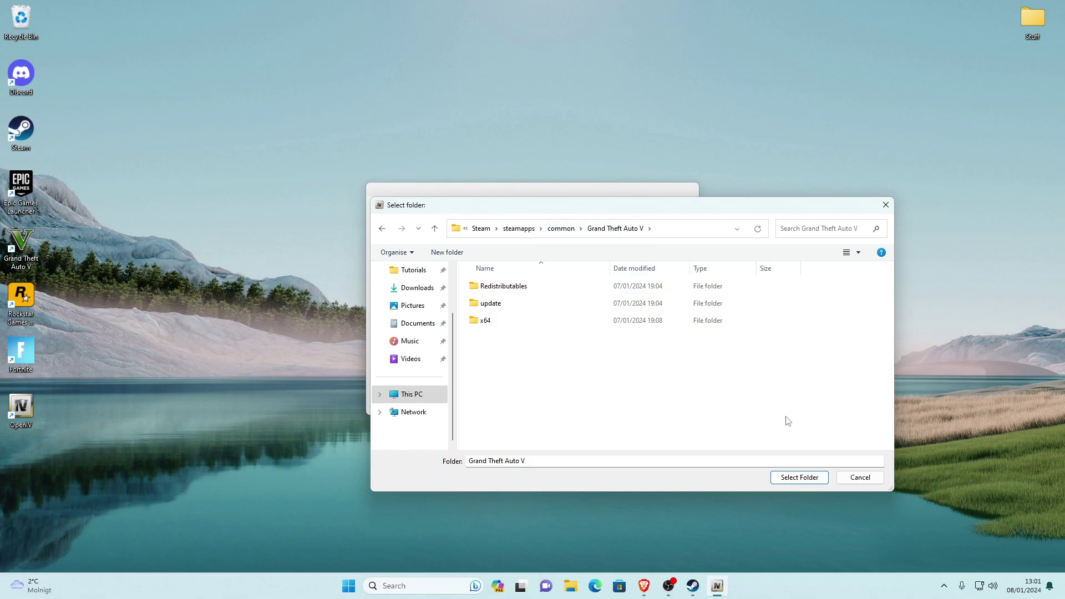
left_click(805, 479)
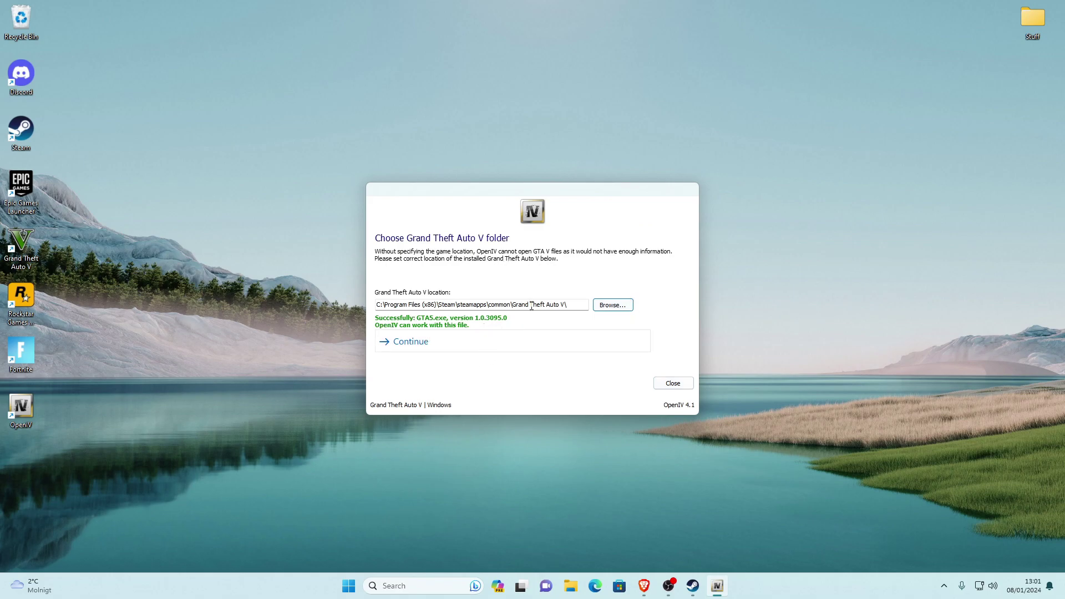
- Continue past the detected game folder page and the Backups reminder to load OpenIV
left_click(405, 343)
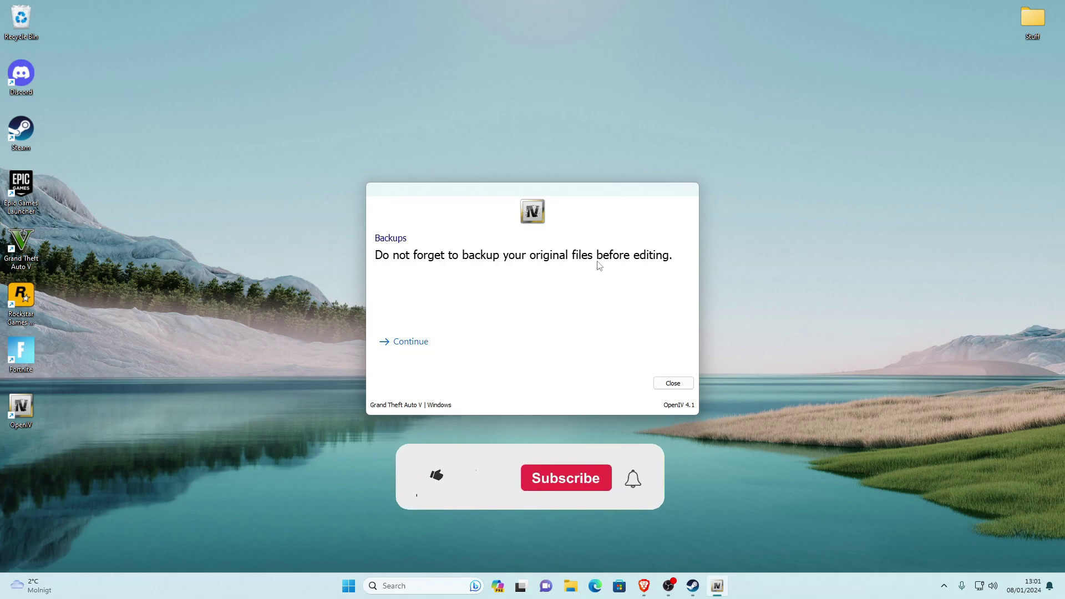
left_click(435, 342)
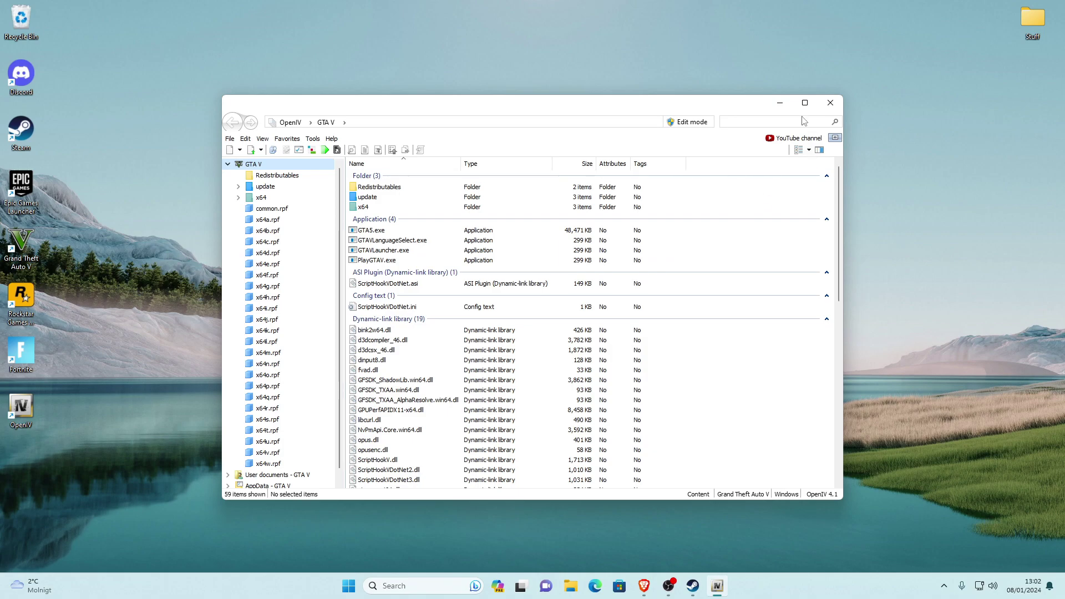
- Maximize the OpenIV window and open ASI Manager from the Tools menu
left_click(804, 103)
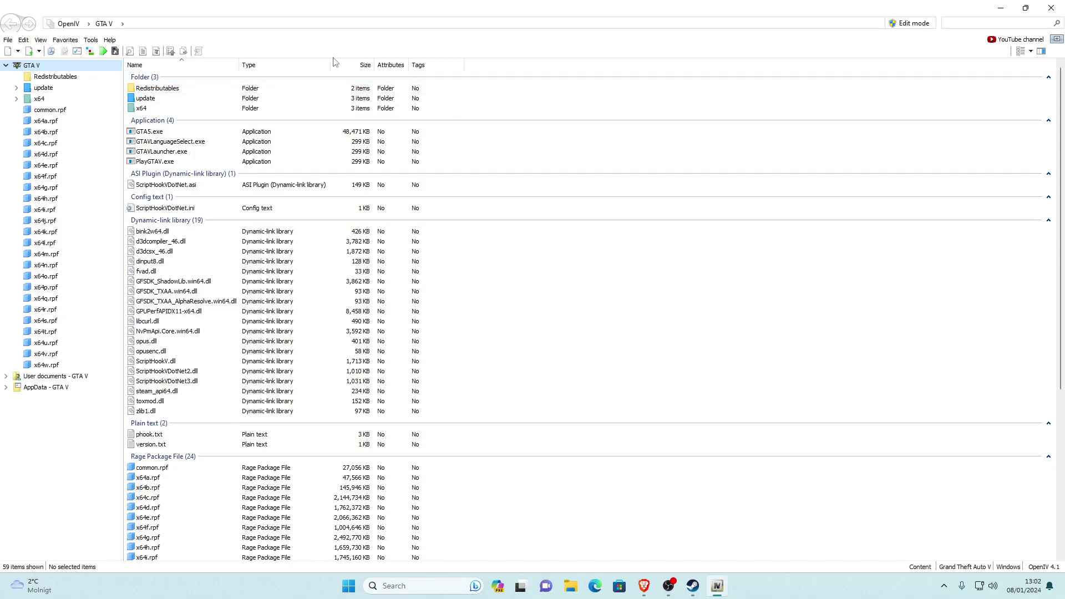
left_click(90, 41)
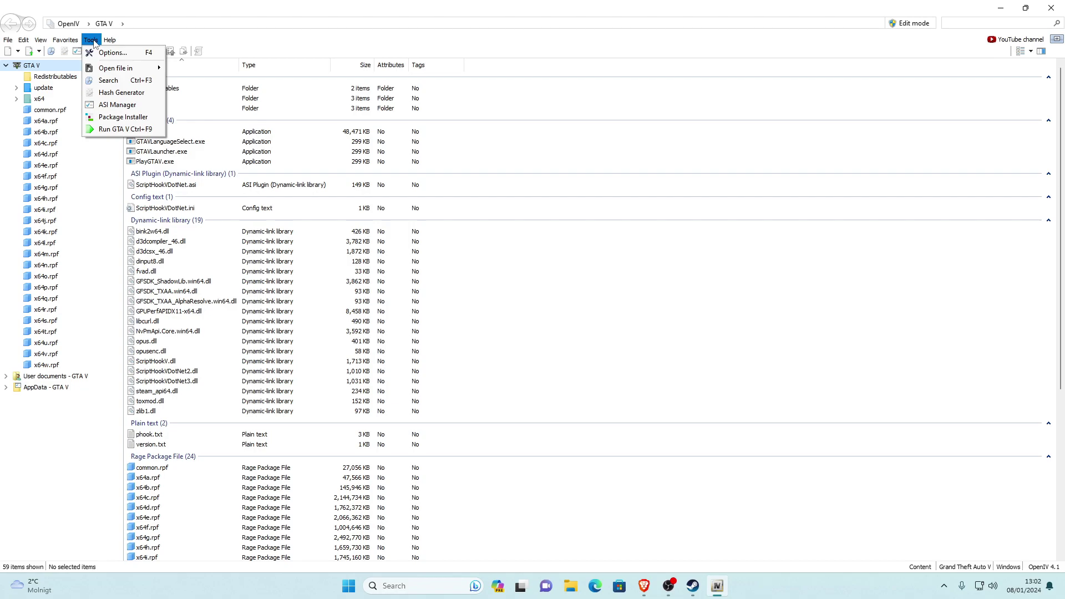
left_click(116, 109)
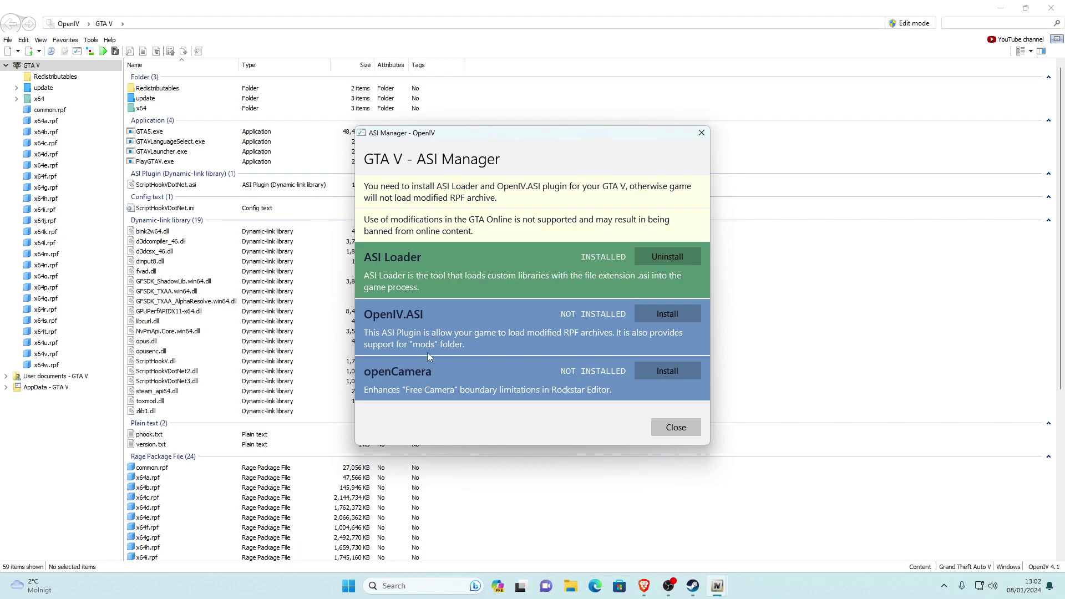
- Install OpenIV.ASI (agreeing to create the mods folder) and openCamera, then close the ASI Manager
left_click(661, 317)
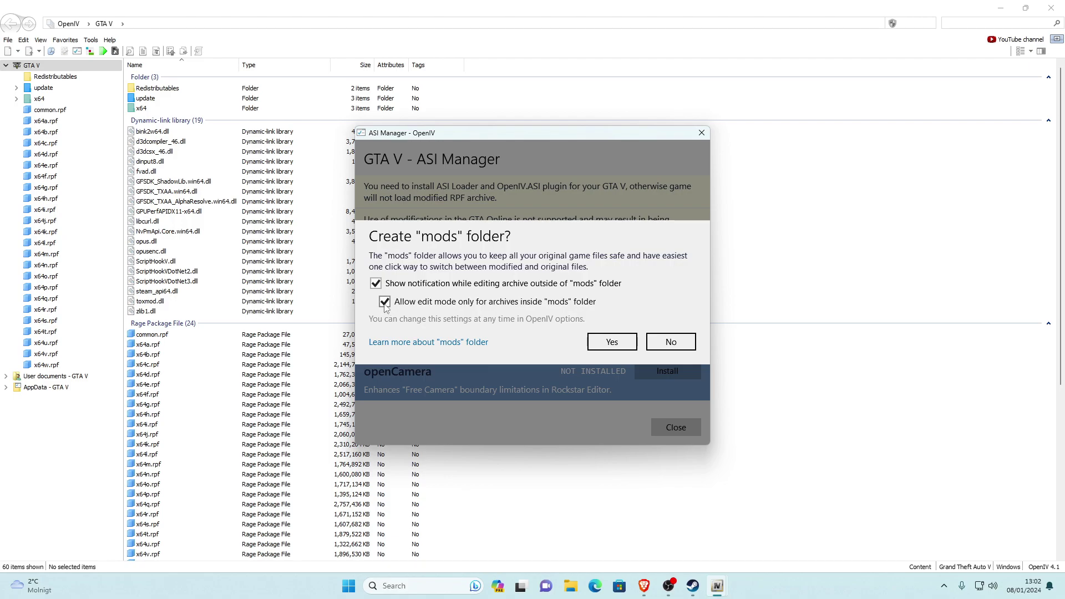
left_click(612, 342)
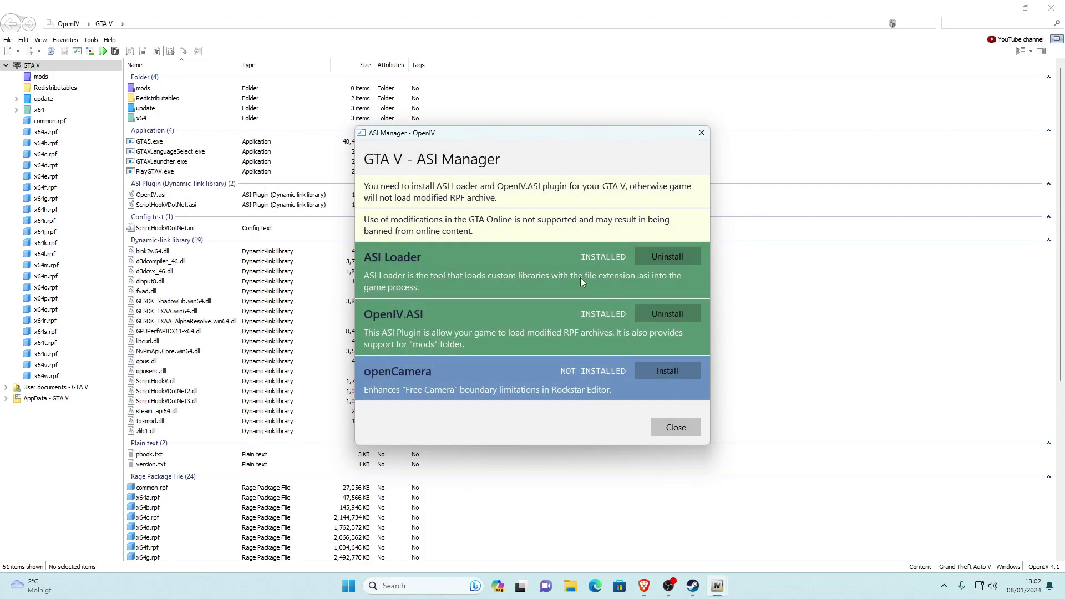
left_click(644, 373)
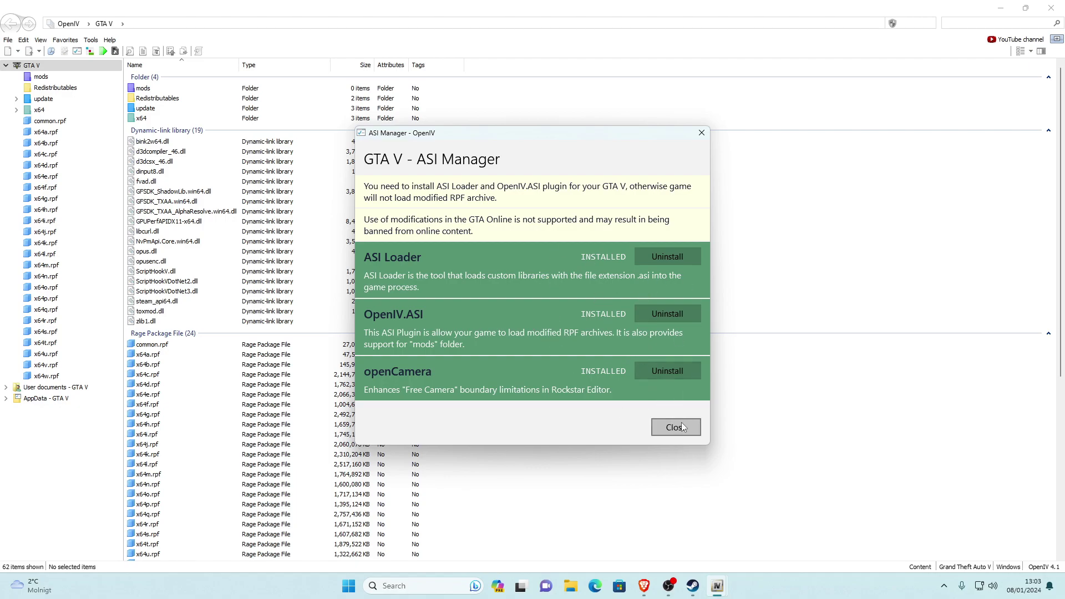
left_click(670, 431)
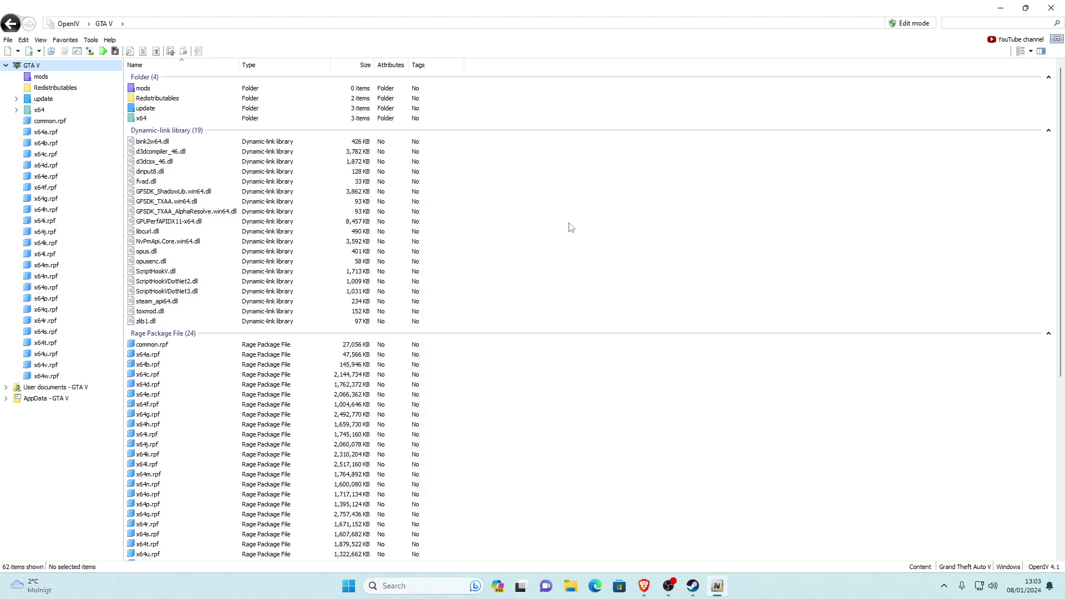
- Enable edit mode from the top bar, confirming Yes to the auto-save warning
left_click(914, 25)
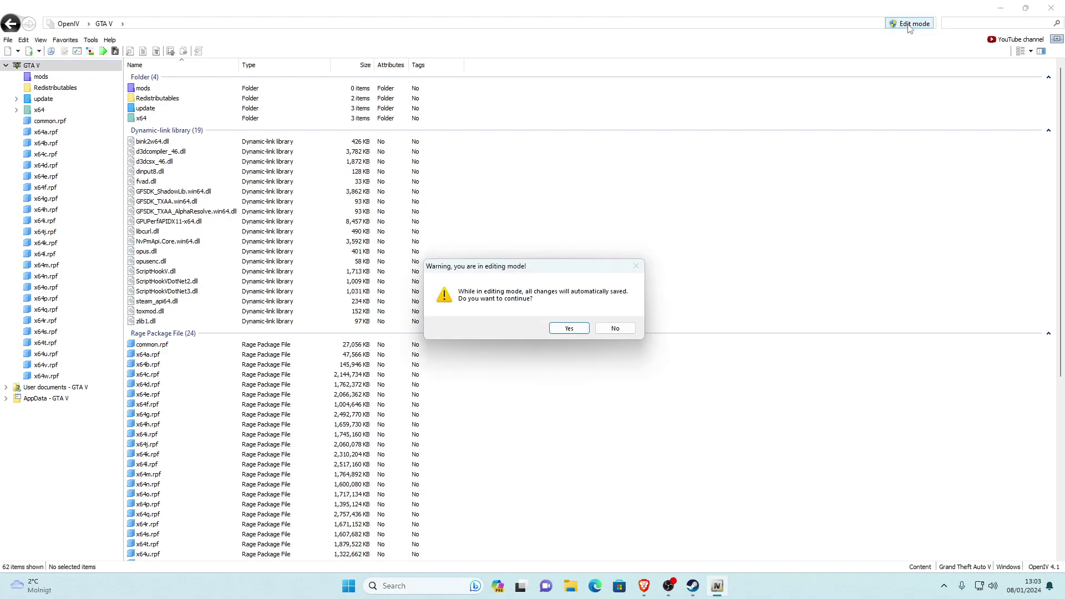
left_click(569, 329)
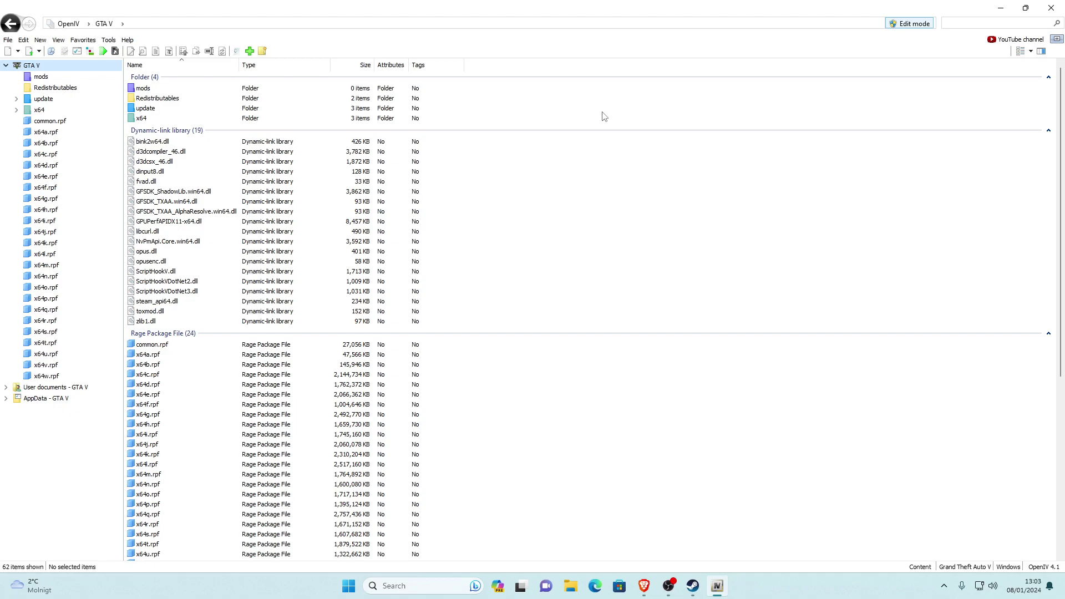
- Copy the x64a.rpf archive to the mods folder and go back to the GTA V root listing
left_click(55, 162)
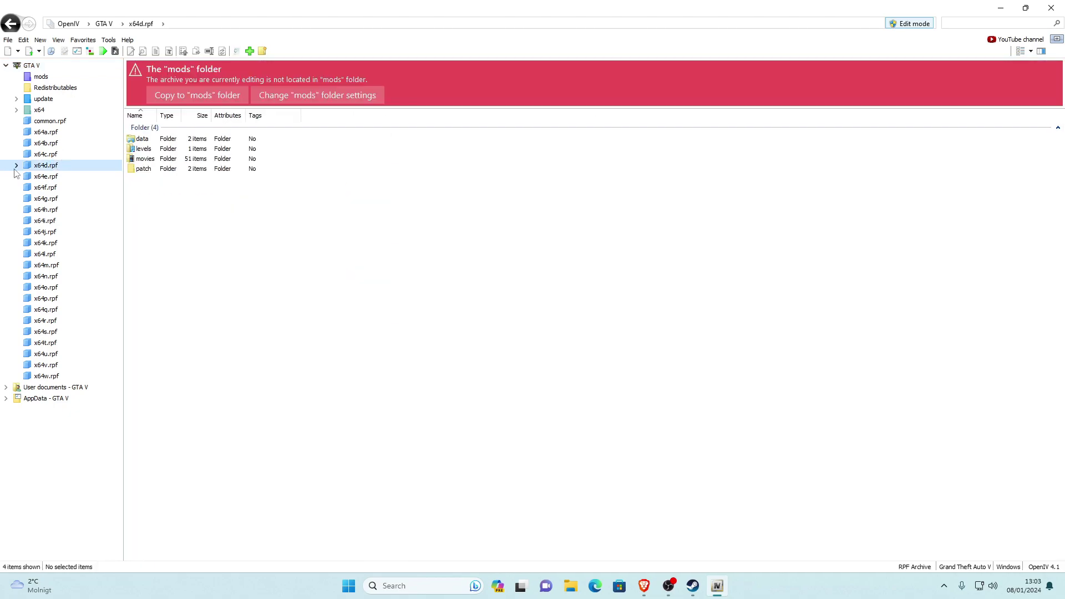
left_click(38, 200)
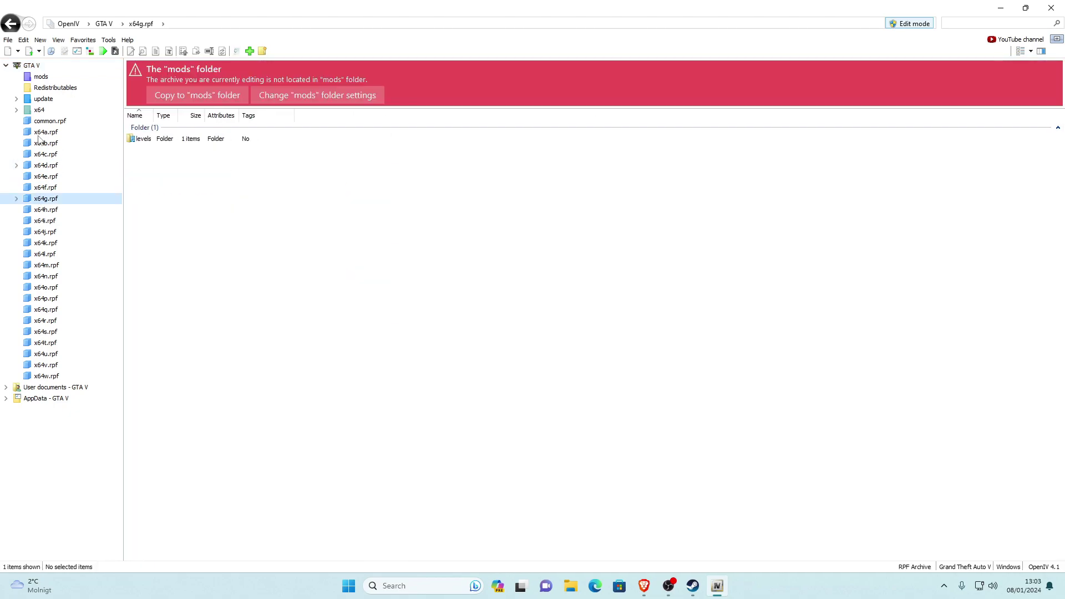
left_click(43, 134)
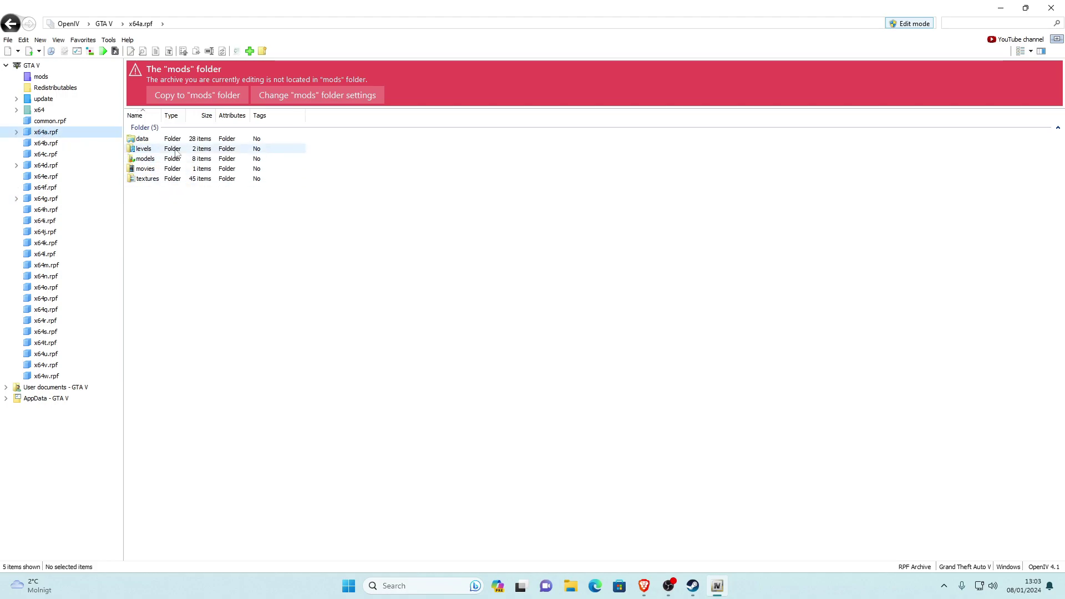
left_click(208, 96)
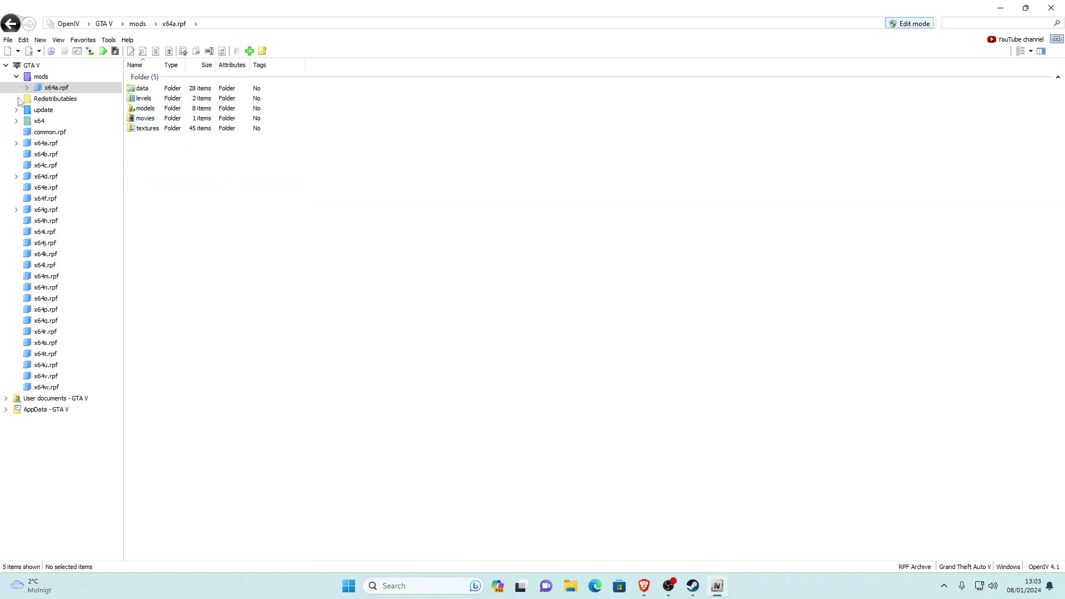
left_click(16, 76)
left_click(31, 66)
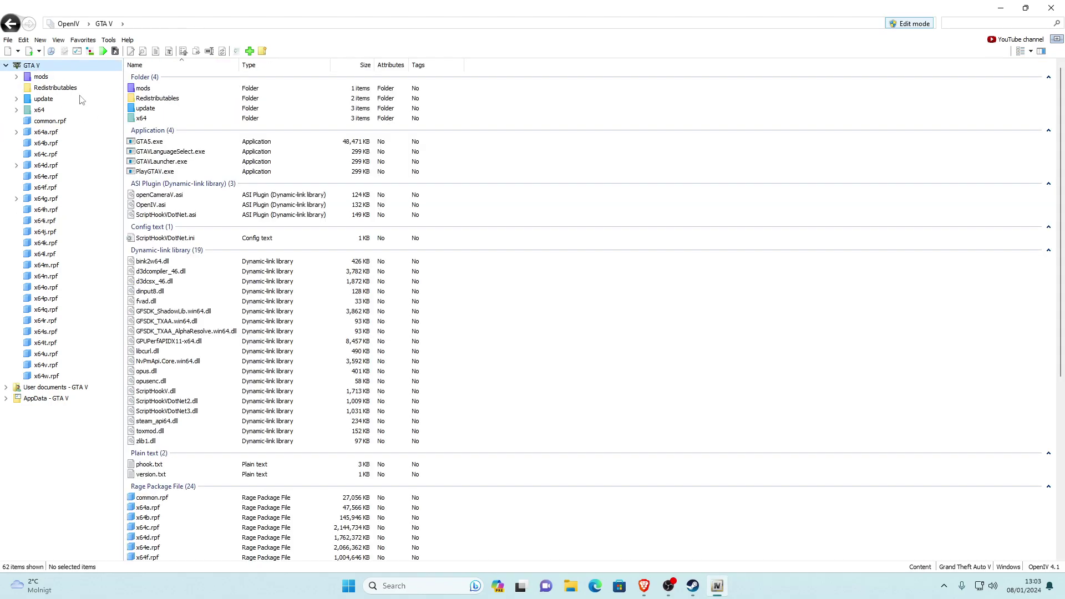